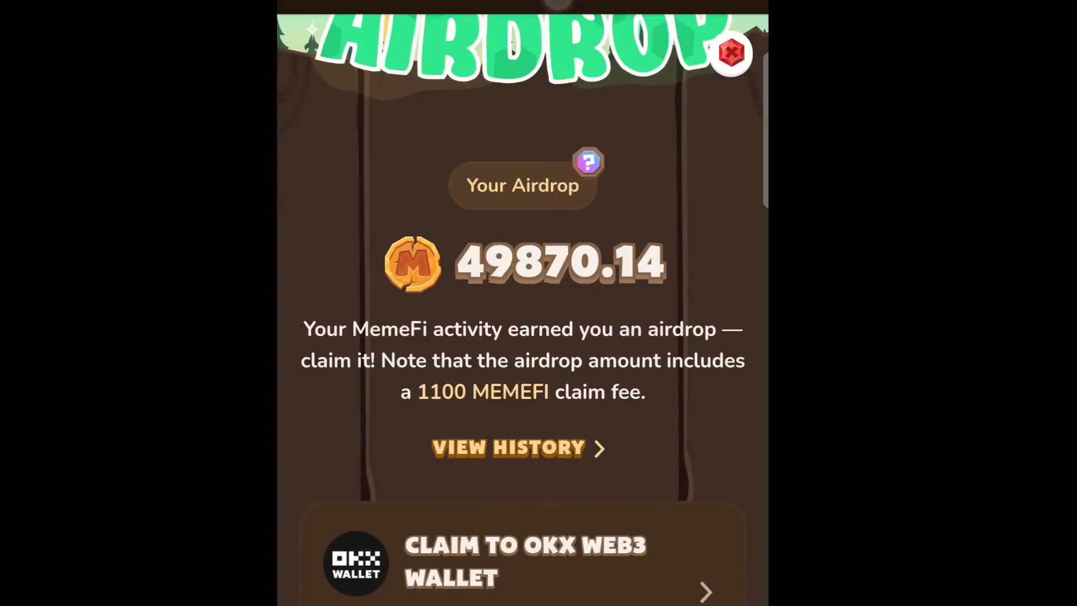
Dismiss the airdrop popup and reach MemeFi's airdrop wallet page showing 49,870.14 MEMEFI claimable.
{"action": "left_click", "coordinate": [728, 56]}
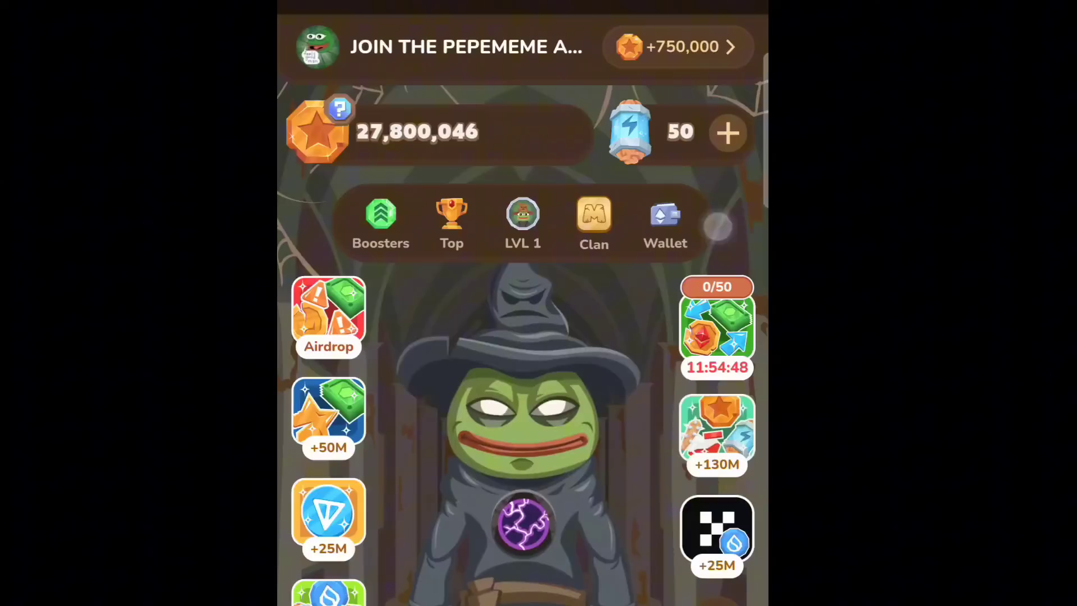
{"action": "left_click_drag", "start_coordinate": [632, 168], "coordinate": [709, 243]}
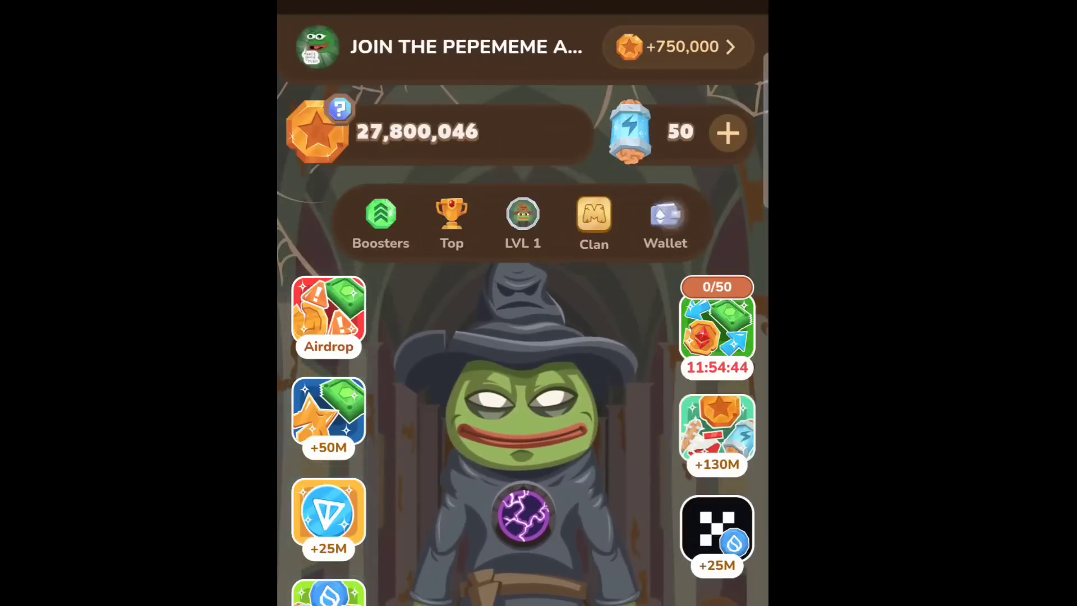
{"action": "left_click", "coordinate": [665, 221]}
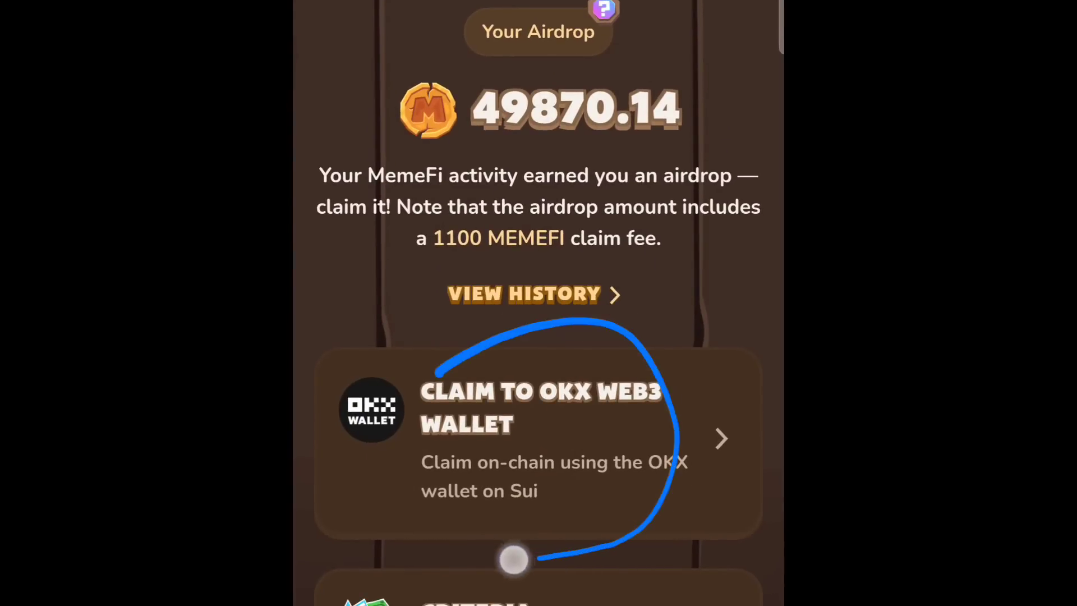
Claim 48,770.15 MEMEFI to the OKX Web3 Wallet after the 1,100 MEMEFI fee.
{"action": "left_click", "coordinate": [563, 419]}
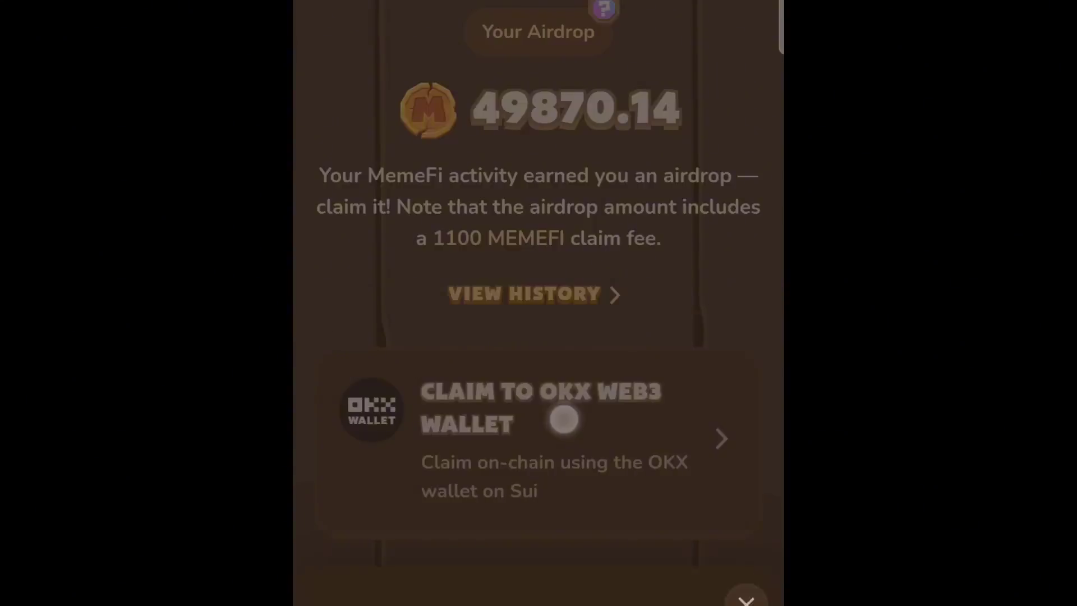
{"action": "left_click_drag", "start_coordinate": [678, 362], "coordinate": [678, 187]}
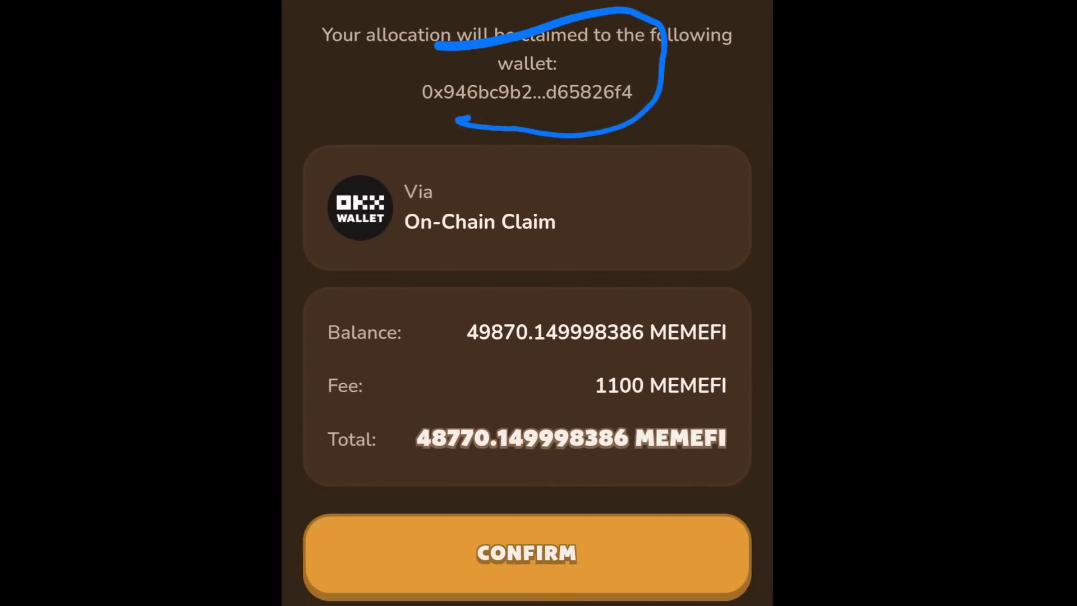
{"action": "mouse_move", "coordinate": [454, 171]}
{"action": "left_mouse_down"}
{"action": "mouse_move", "coordinate": [620, 159]}
{"action": "mouse_move", "coordinate": [534, 279]}
{"action": "left_mouse_up"}
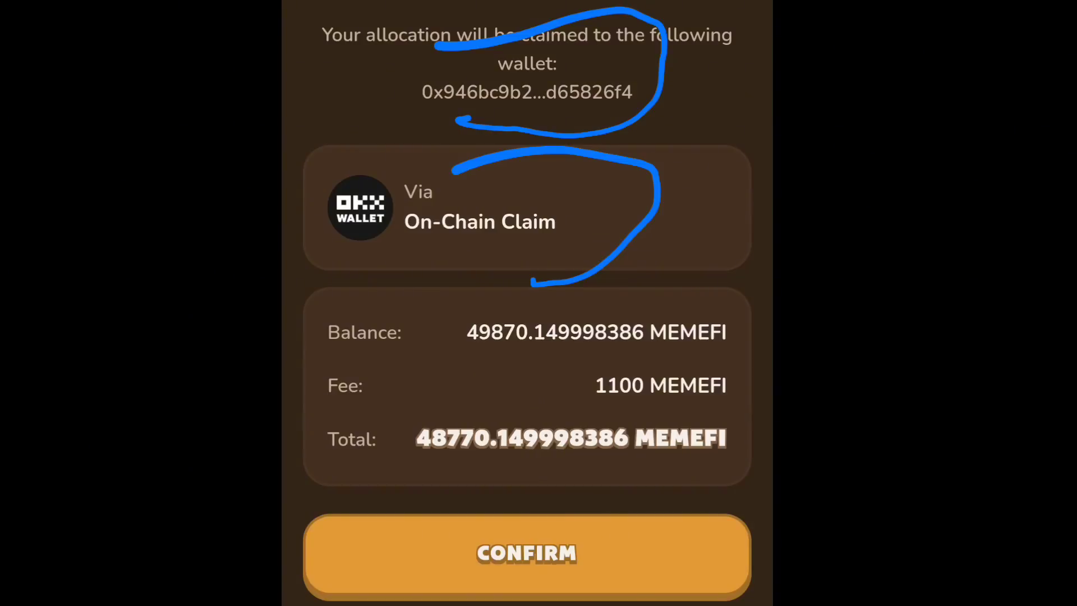
{"action": "left_click_drag", "start_coordinate": [648, 213], "coordinate": [655, 141]}
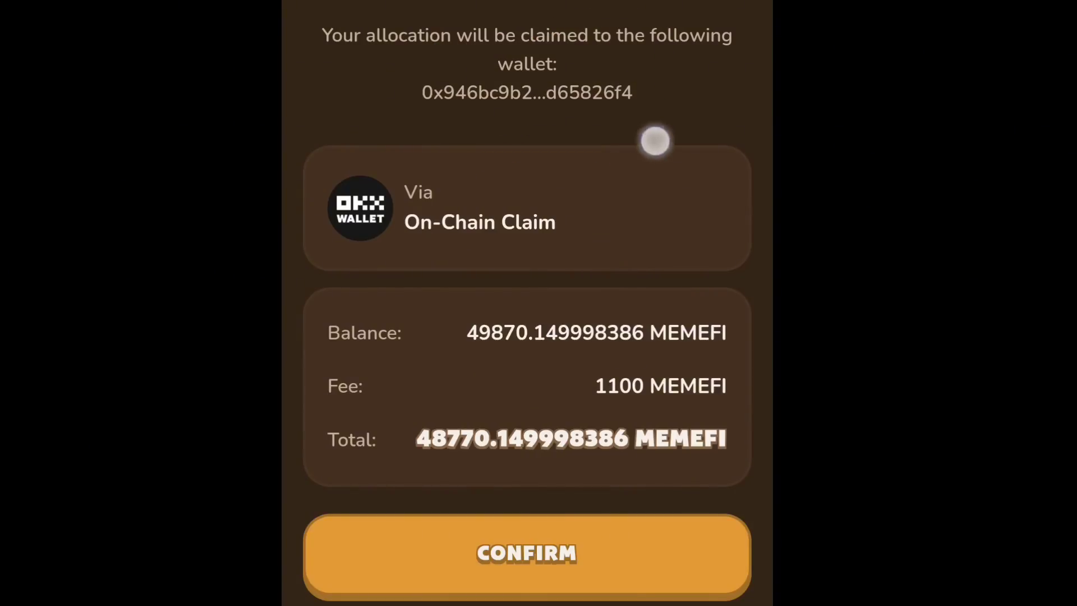
{"action": "left_click", "coordinate": [577, 556]}
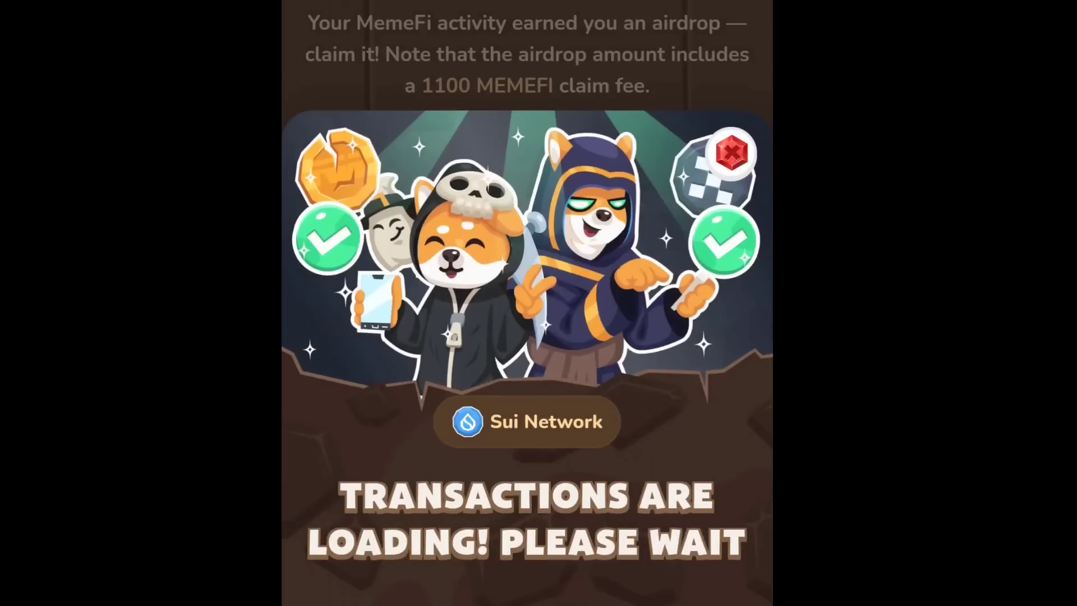
Wait for the Sui claim transaction to finish and scroll down to Claimed Tokens.
{"action": "left_click_drag", "start_coordinate": [633, 413], "coordinate": [667, 129]}
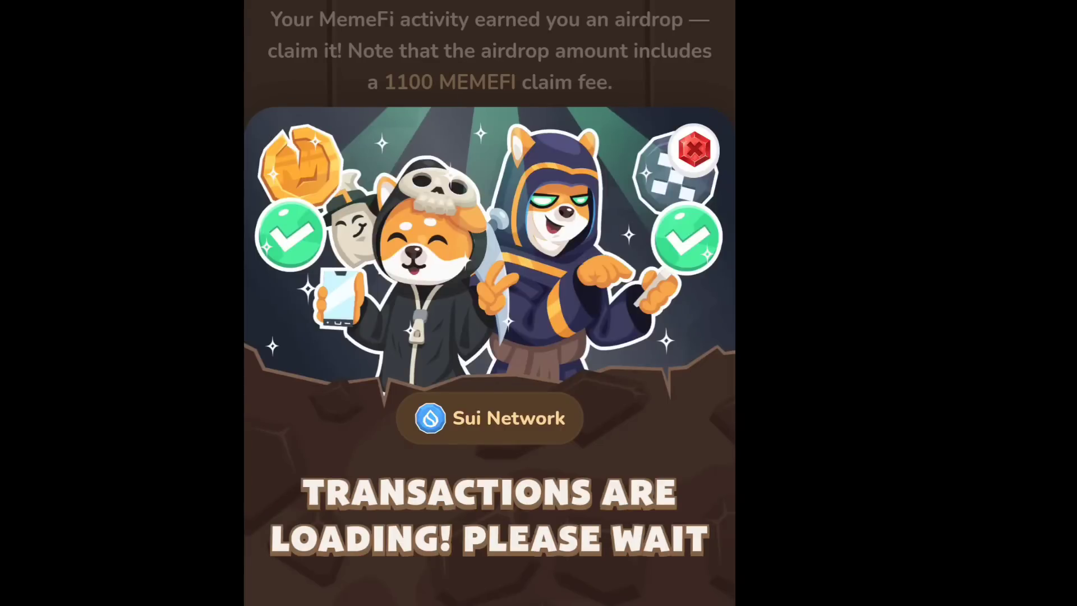
{"action": "scroll", "coordinate": [490, 302], "scroll_direction": "down", "scroll_amount": 3}
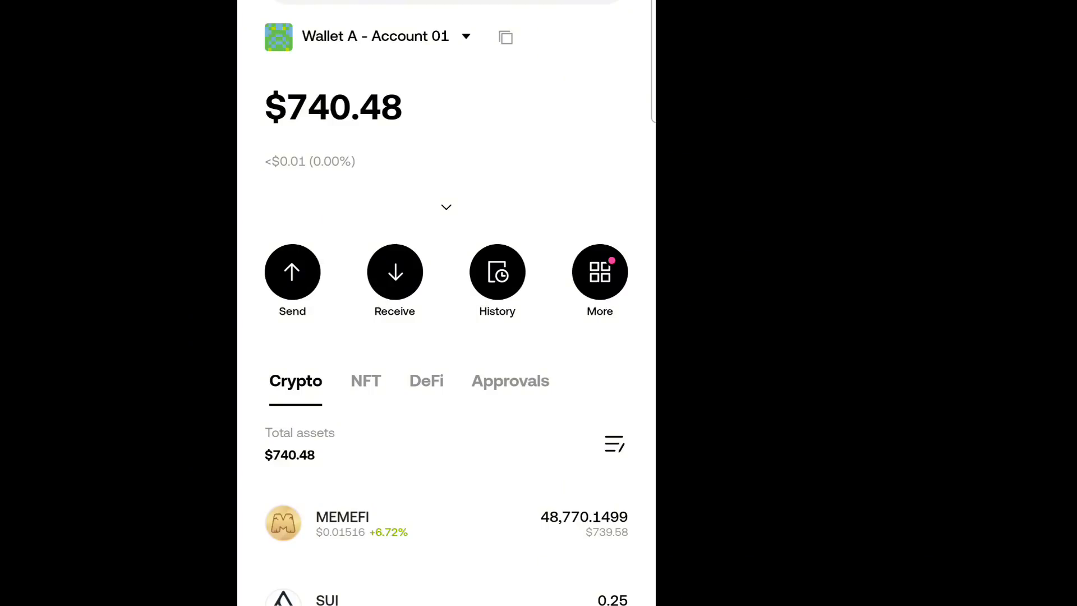
Start a Send of MEMEFI, reaching the empty receiving-address field.
{"action": "mouse_move", "coordinate": [271, 206]}
{"action": "left_mouse_down"}
{"action": "mouse_move", "coordinate": [361, 272]}
{"action": "mouse_move", "coordinate": [279, 349]}
{"action": "left_mouse_up"}
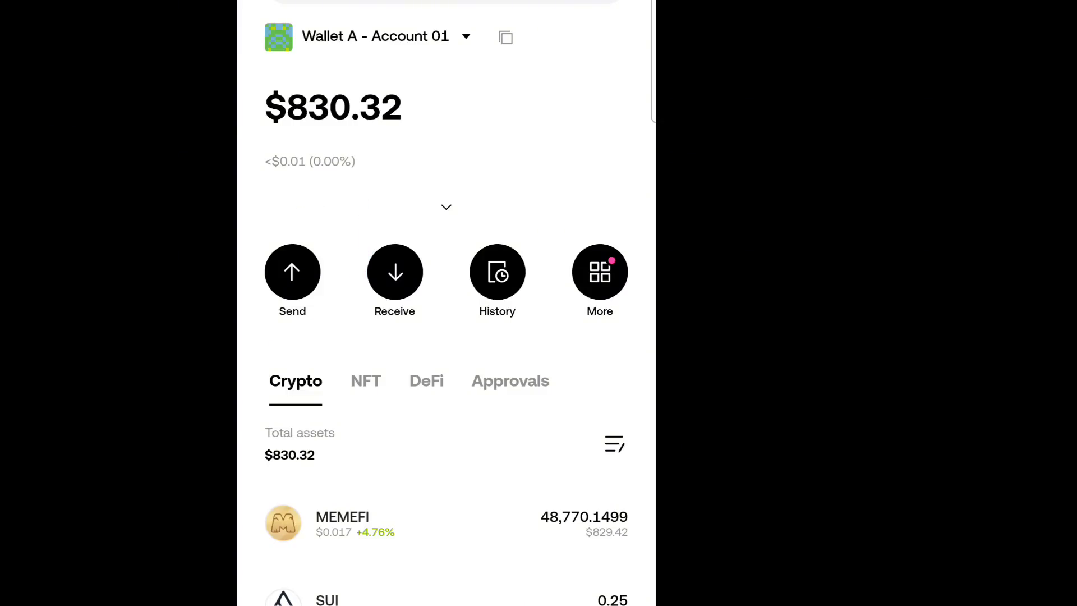
{"action": "left_click", "coordinate": [292, 271]}
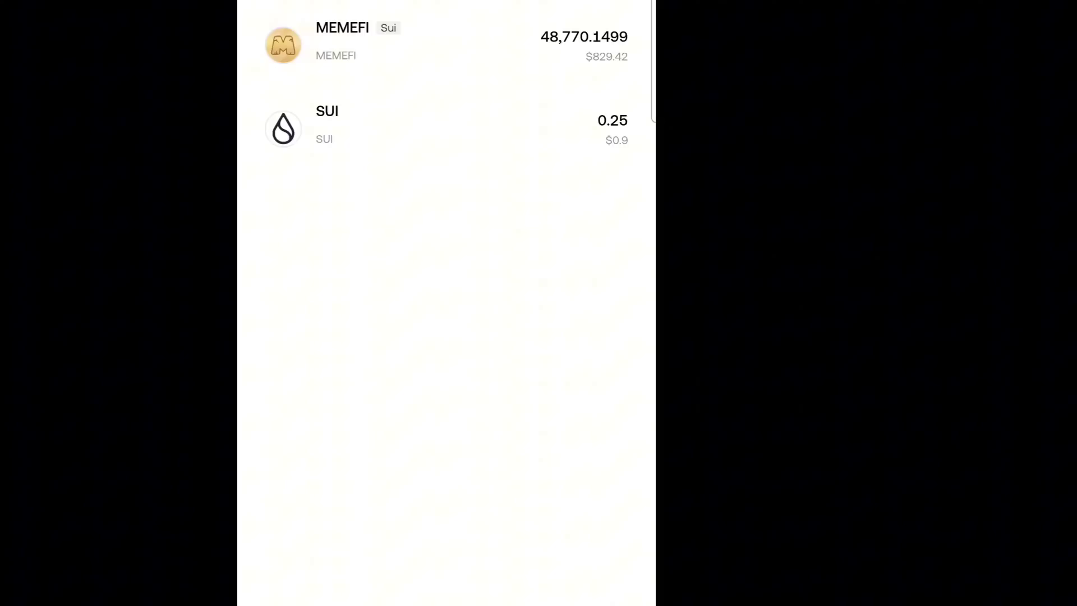
{"action": "left_click", "coordinate": [576, 132]}
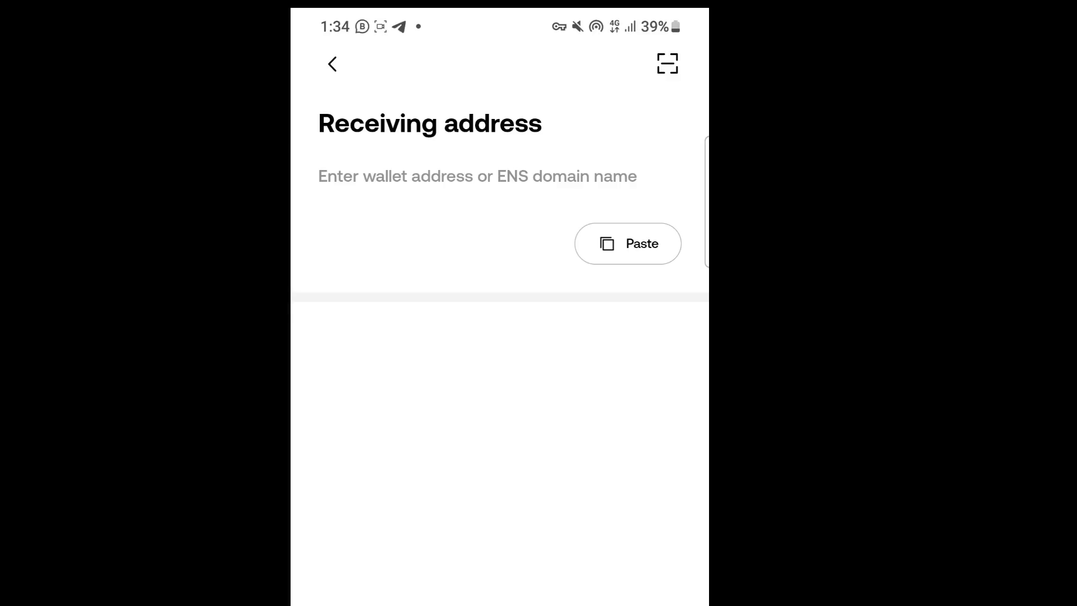
Copy Gate.io's MEMEFI deposit address on the SUI network and return to OKX Wallet.
{"action": "mouse_move", "coordinate": [500, 603]}
{"action": "left_mouse_down"}
{"action": "mouse_move", "coordinate": [499, 448]}
{"action": "mouse_move", "coordinate": [645, 476]}
{"action": "left_mouse_up"}
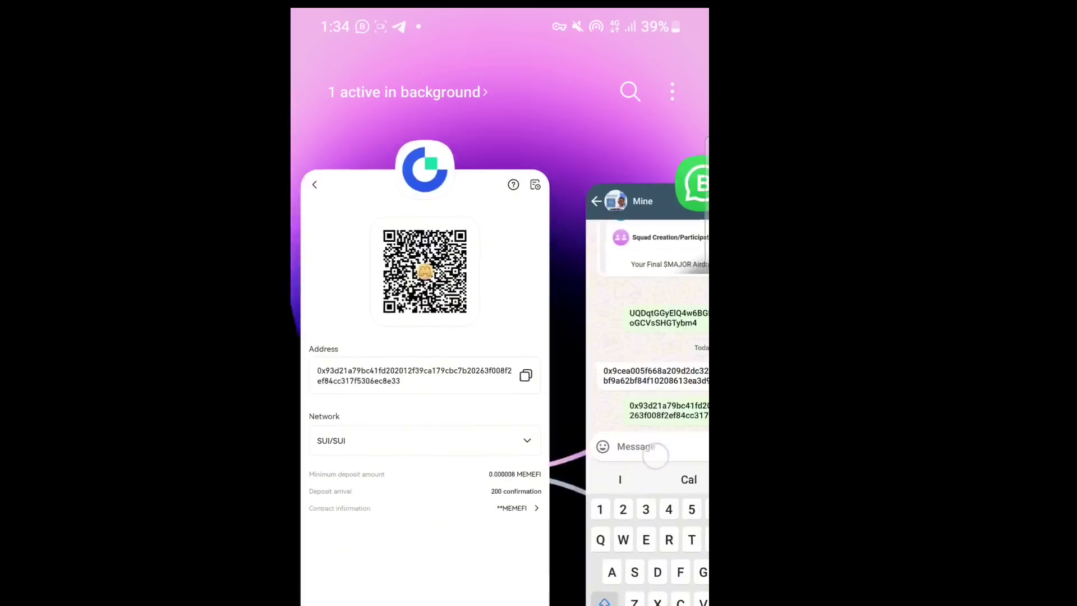
{"action": "left_click", "coordinate": [491, 494]}
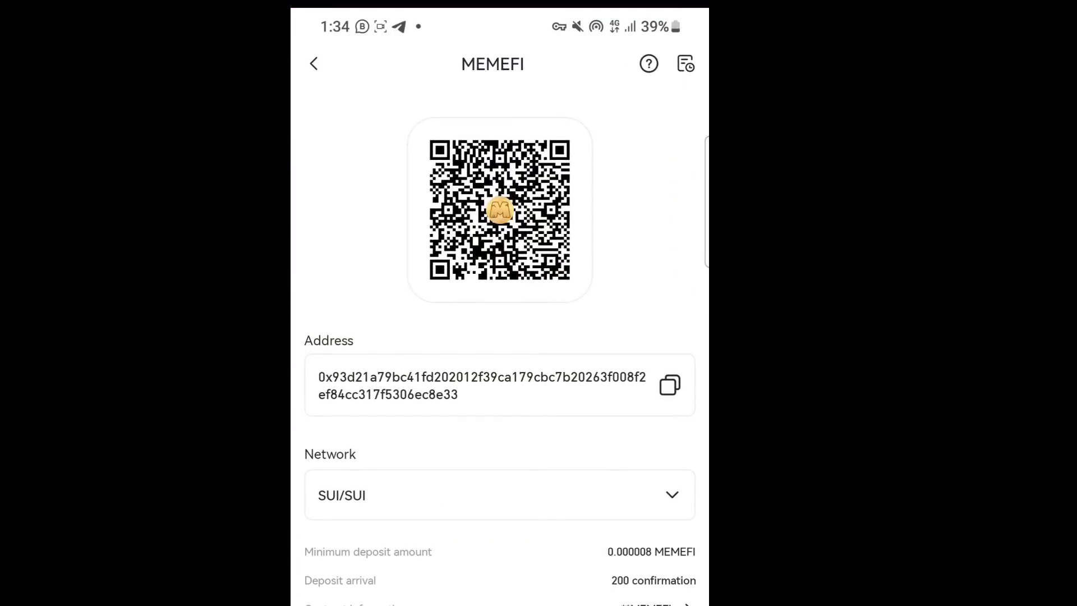
{"action": "left_click", "coordinate": [670, 385]}
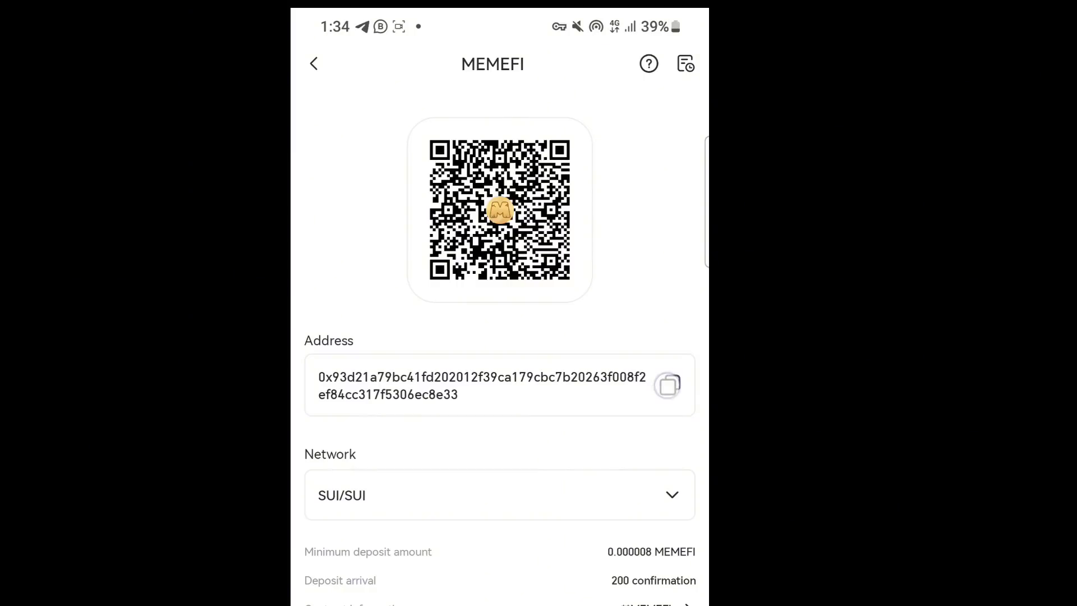
{"action": "left_click_drag", "start_coordinate": [499, 603], "coordinate": [500, 393]}
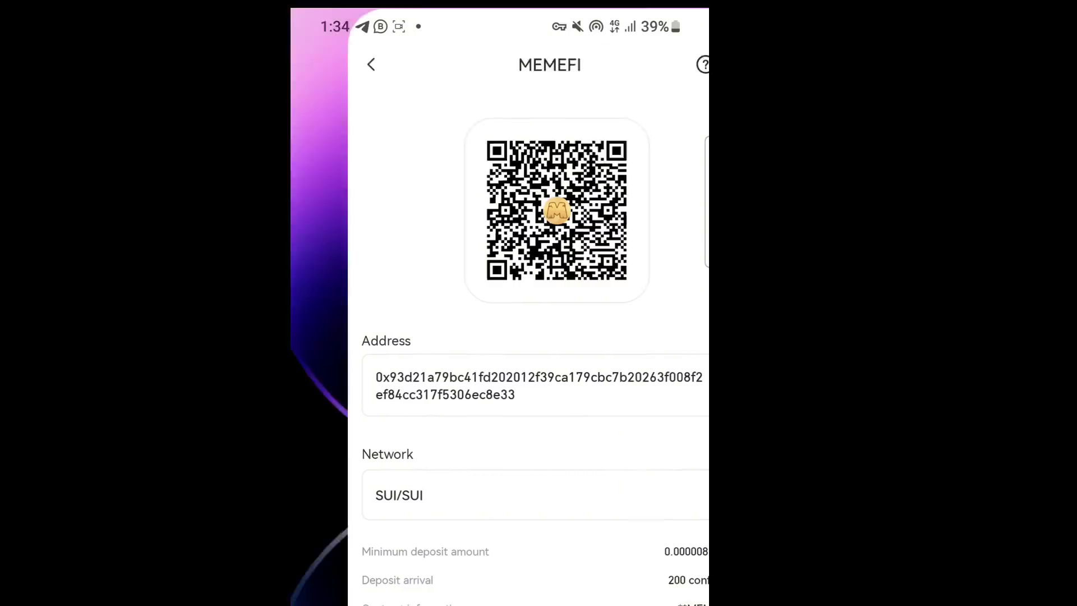
{"action": "left_click", "coordinate": [462, 189]}
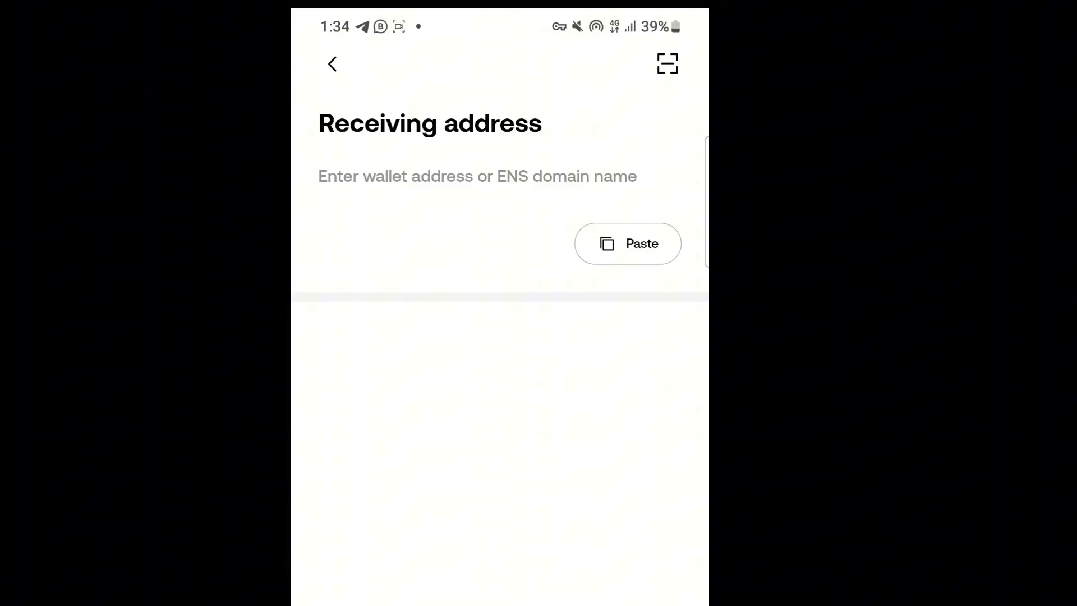
Paste the Gate.io address as the recipient, then cancel at the Network error dialog.
{"action": "left_click", "coordinate": [515, 180]}
{"action": "left_click", "coordinate": [488, 566]}
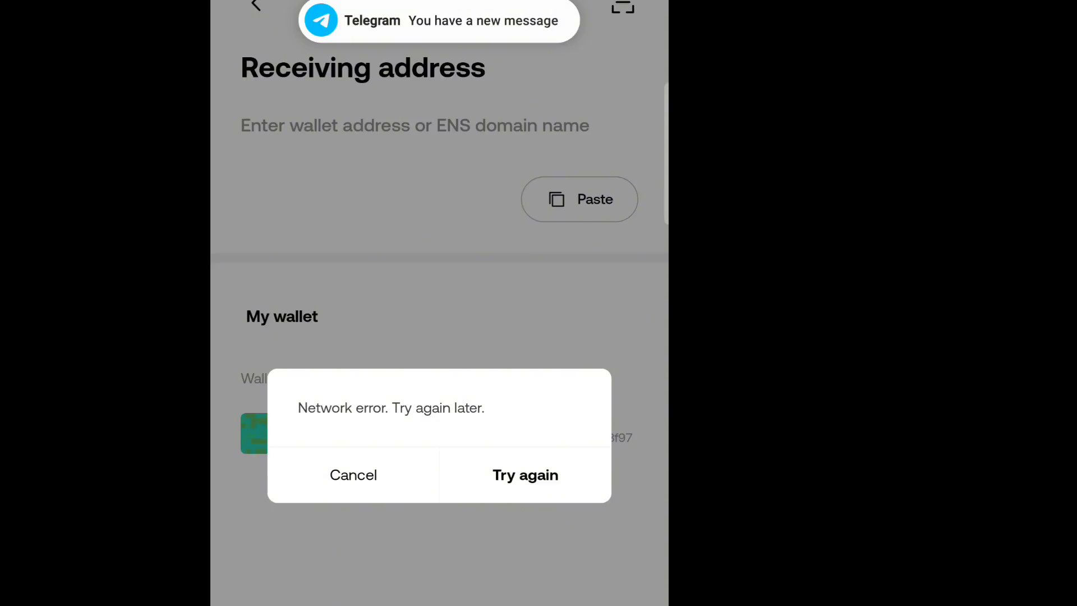
{"action": "left_click", "coordinate": [356, 474]}
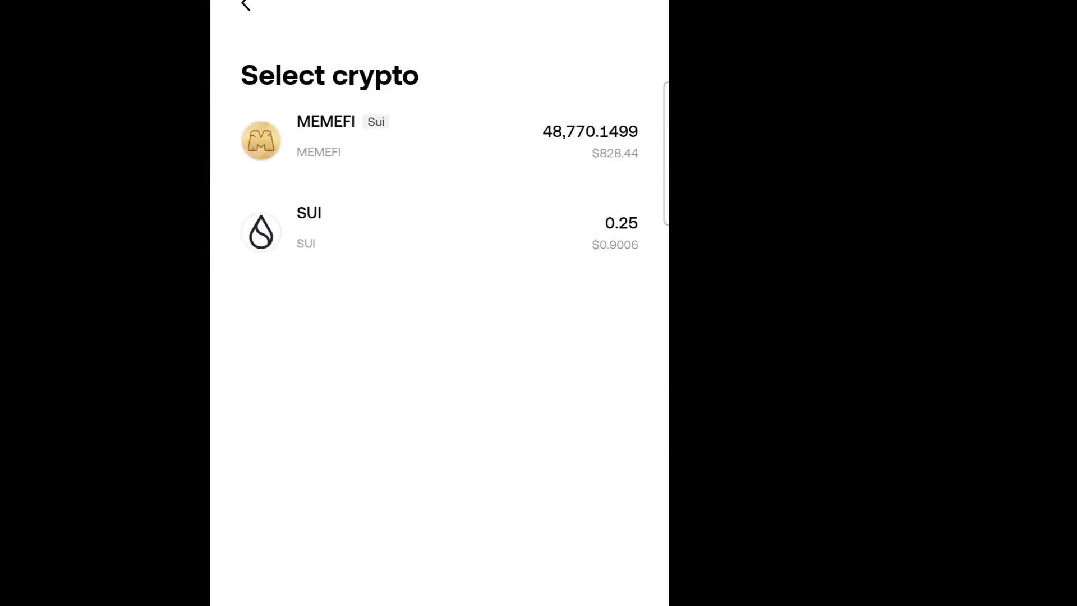
Return to wallet home and open MEMEFI, showing the 48,770.1499 balance worth $931.18.
{"action": "left_click", "coordinate": [246, 5]}
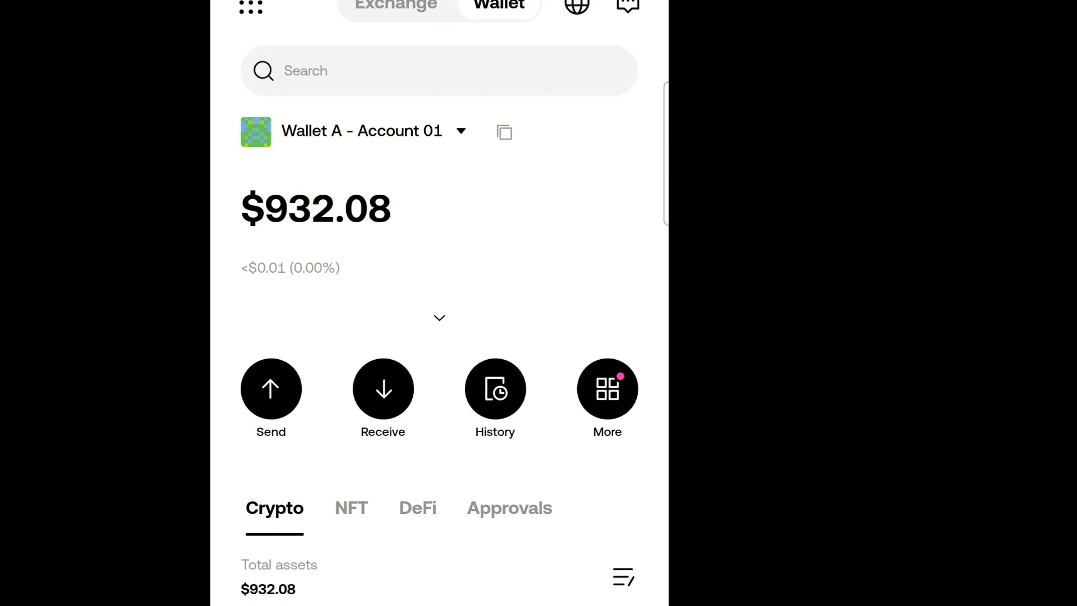
{"action": "left_click", "coordinate": [481, 385]}
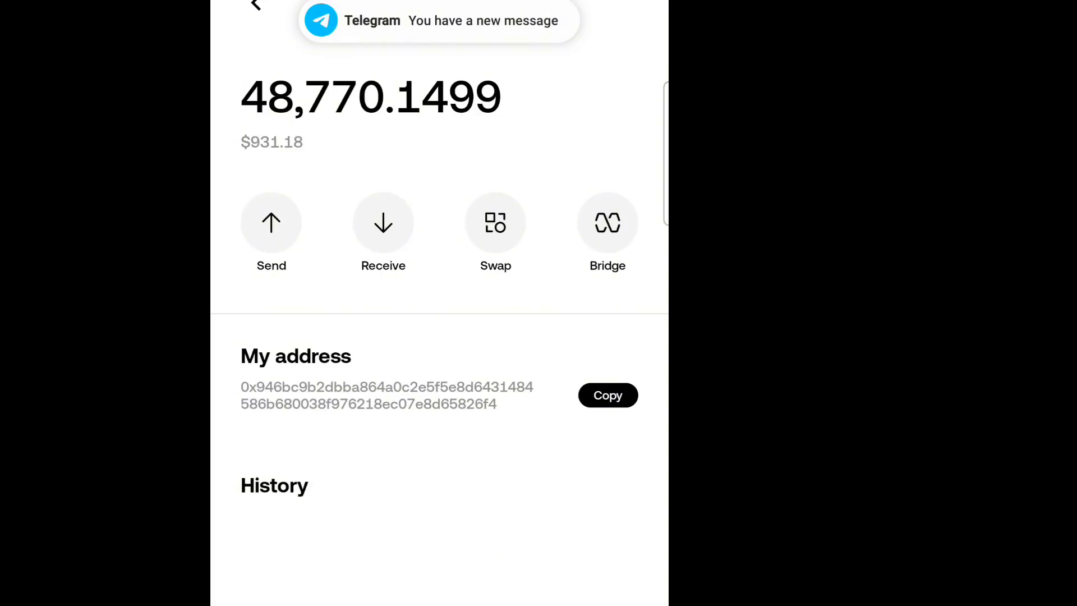
Swap the full 48,770.15 MEMEFI balance for USDT, quoted near 747.69 USDT, and scroll to Next.
{"action": "left_click", "coordinate": [495, 222]}
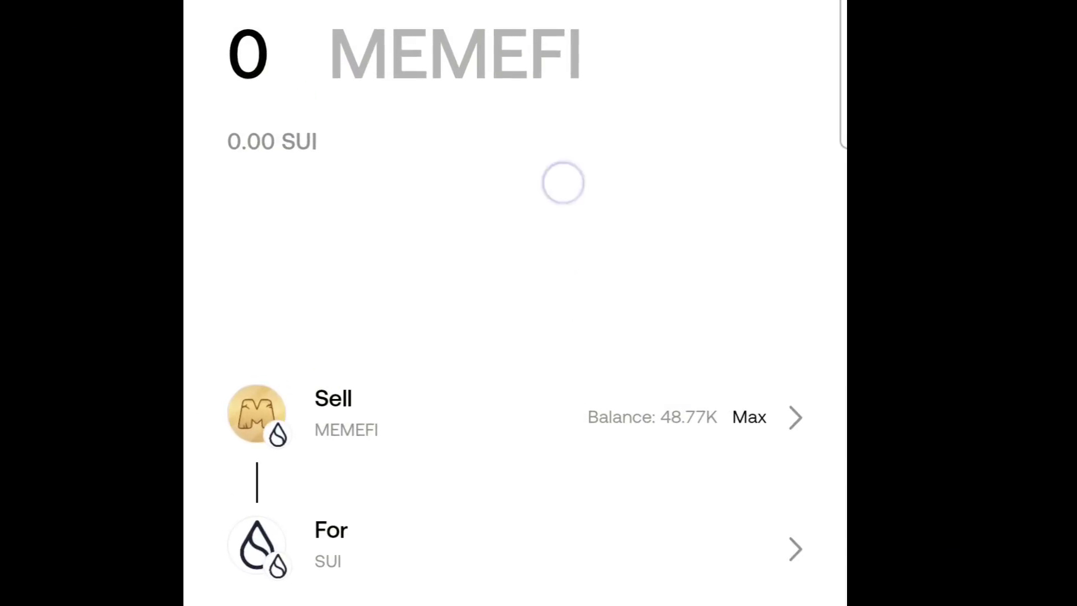
{"action": "left_click_drag", "start_coordinate": [283, 508], "coordinate": [370, 605]}
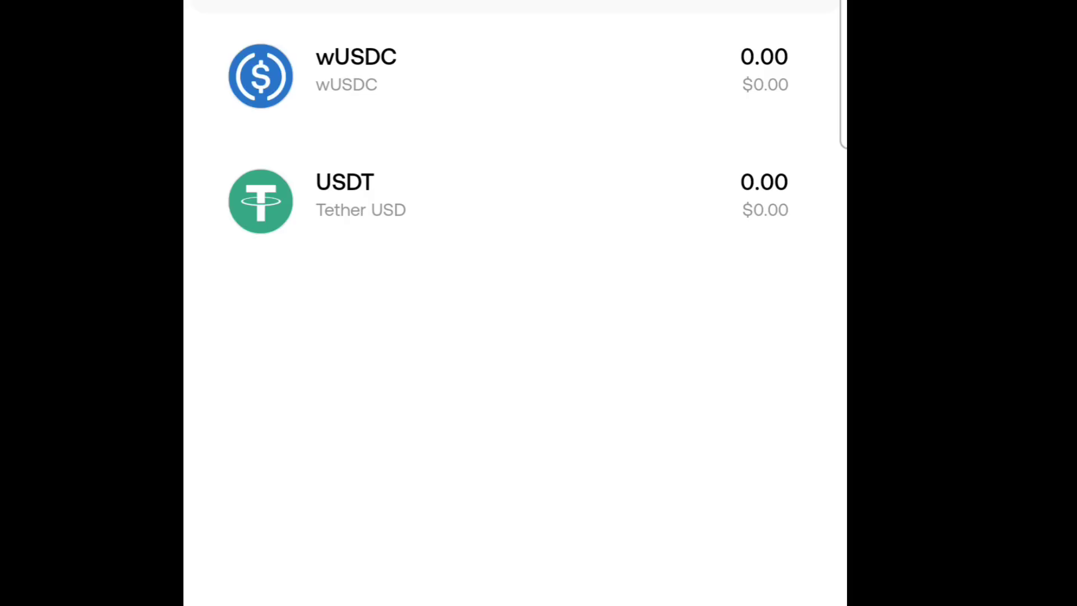
{"action": "left_click", "coordinate": [344, 197]}
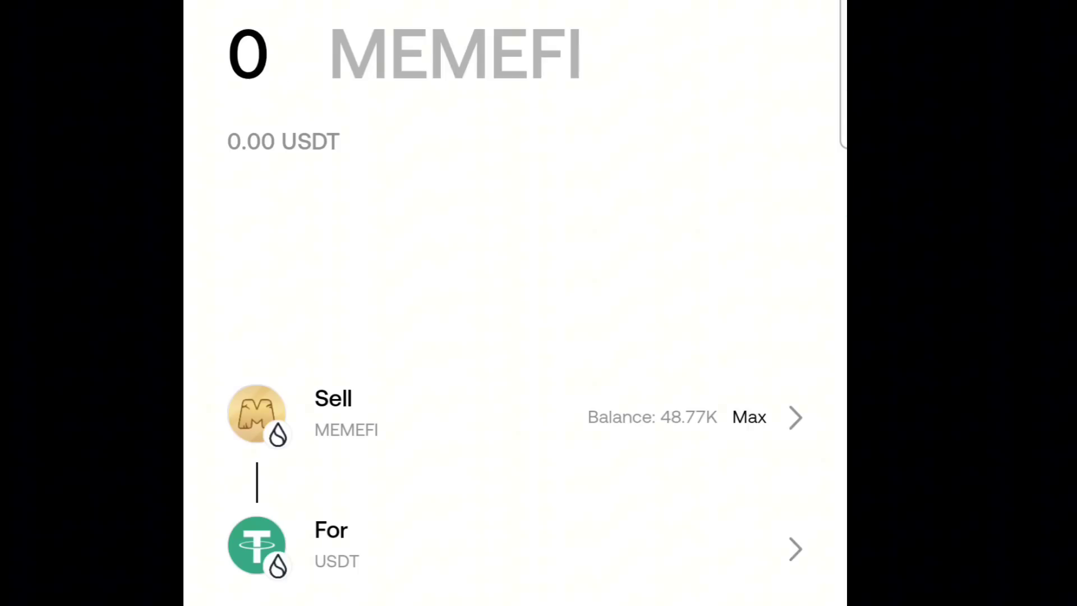
{"action": "left_click", "coordinate": [751, 418]}
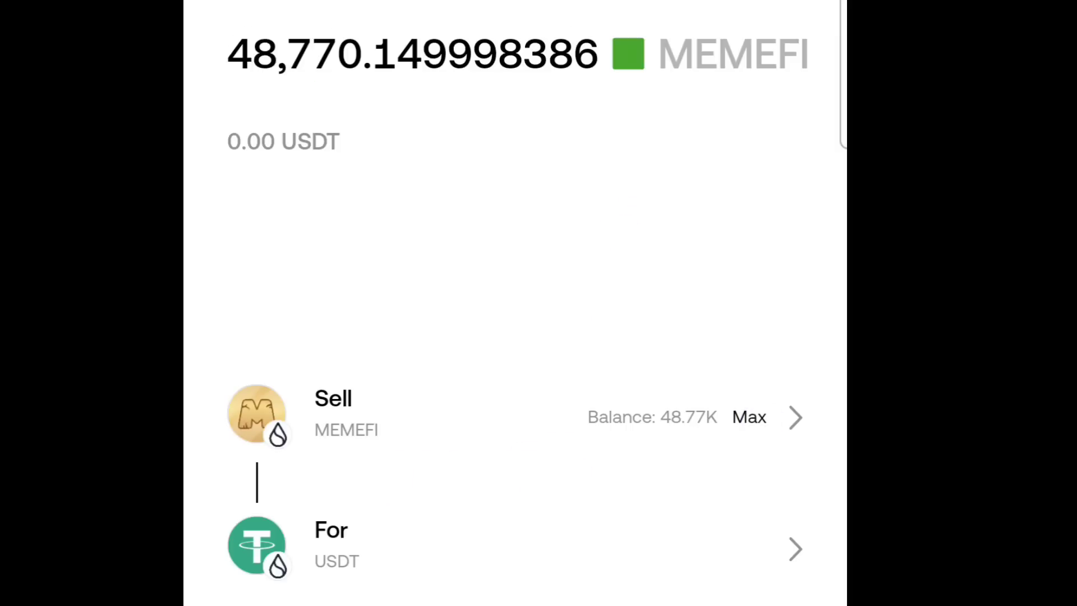
{"action": "scroll", "coordinate": [514, 336], "scroll_direction": "down", "scroll_amount": 1}
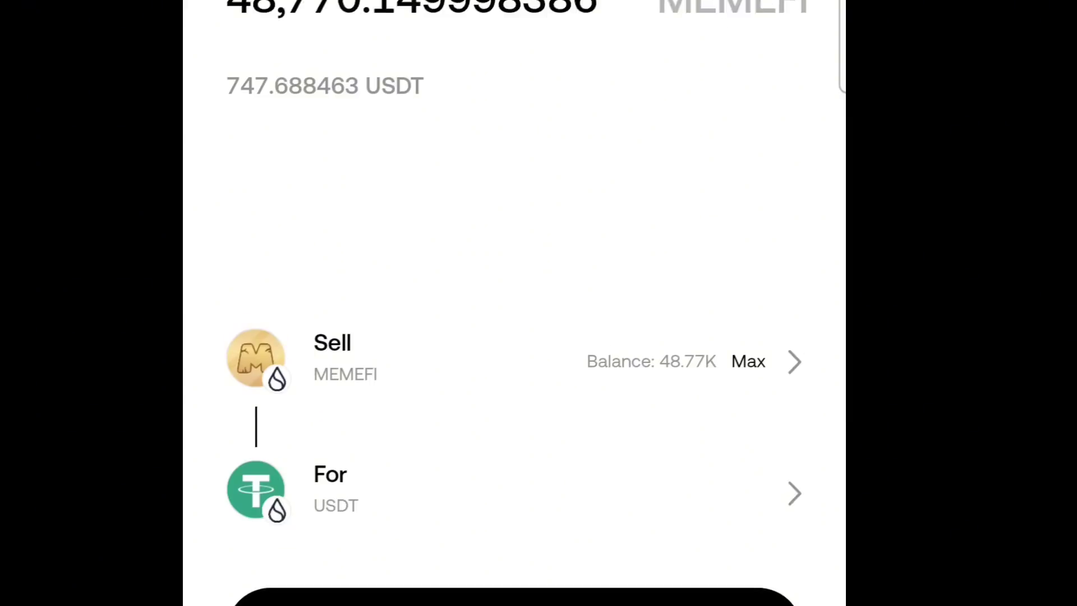
{"action": "scroll", "coordinate": [515, 337], "scroll_direction": "down", "scroll_amount": 3}
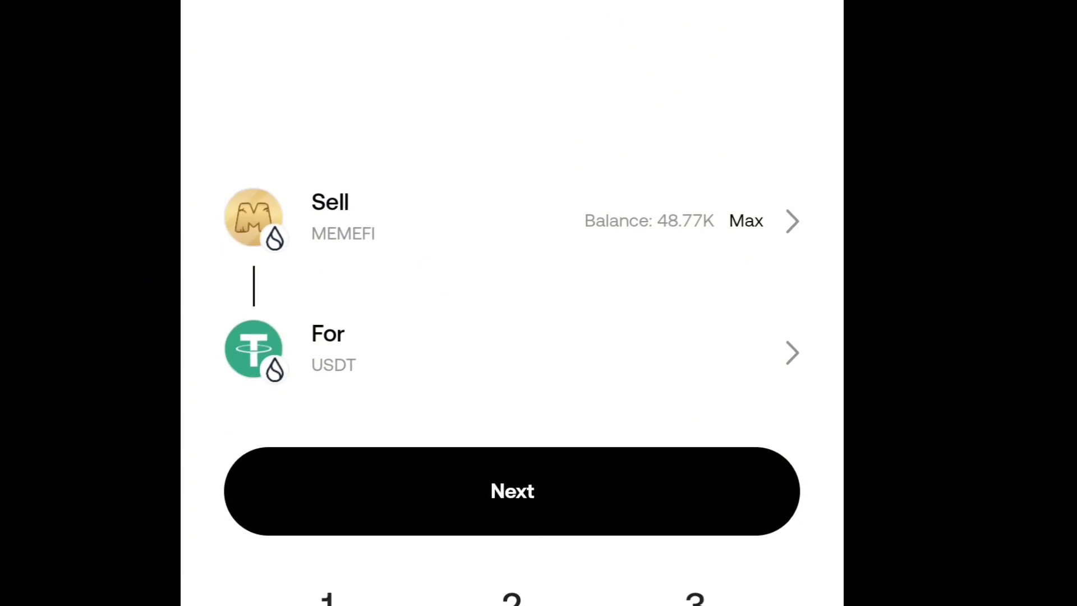
{"action": "scroll", "coordinate": [667, 282], "scroll_direction": "down", "scroll_amount": 3}
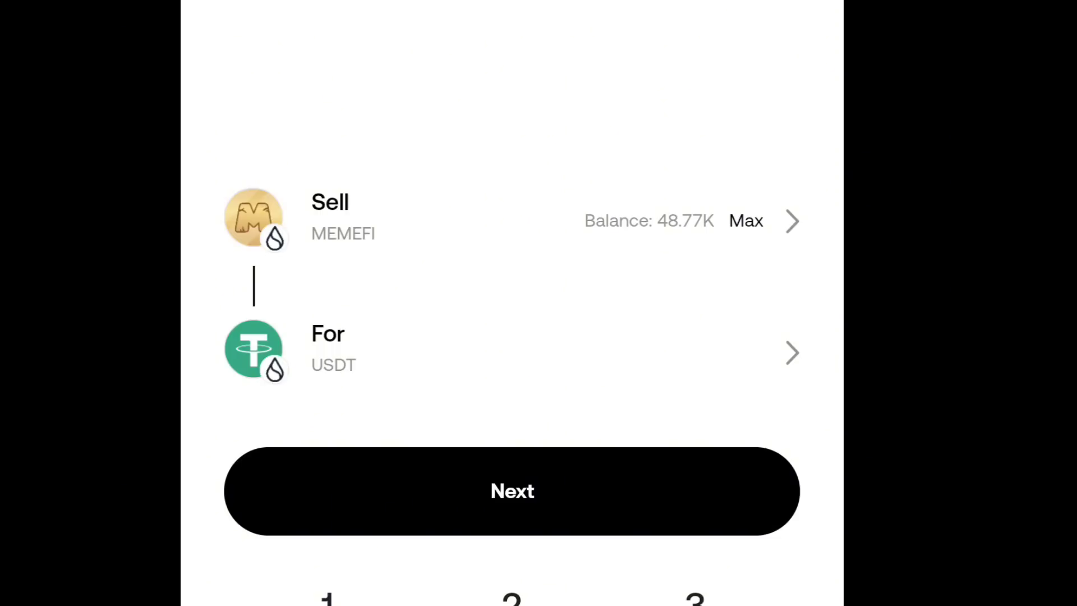